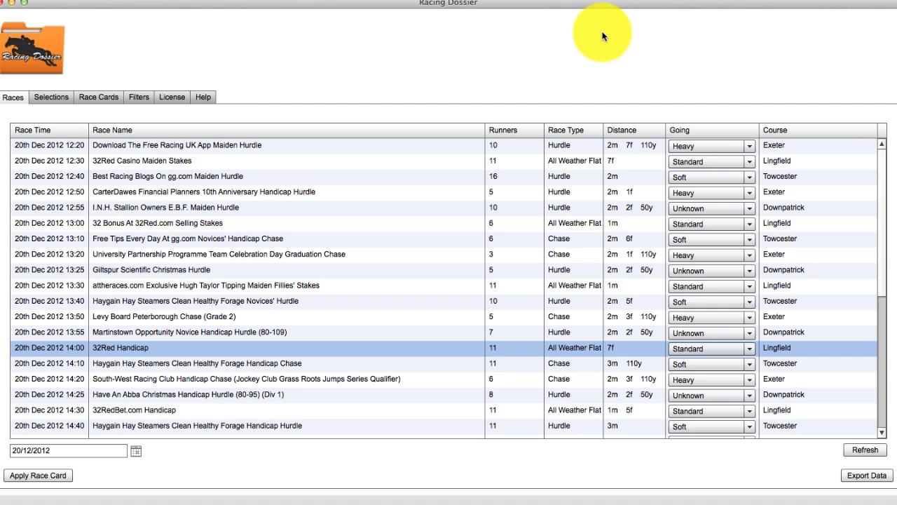
Look over the existing race cards and filters, and return to the list of races.
{"action": "left_click", "coordinate": [98, 96]}
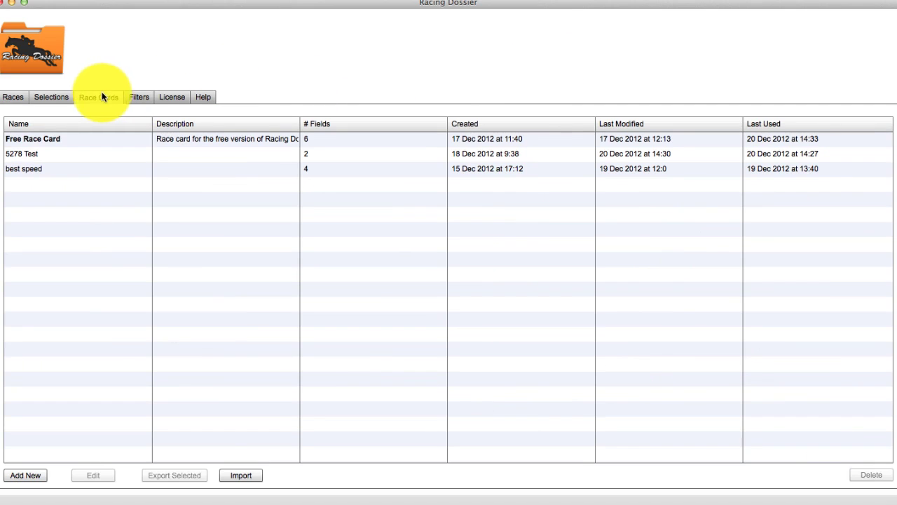
{"action": "left_click", "coordinate": [140, 98]}
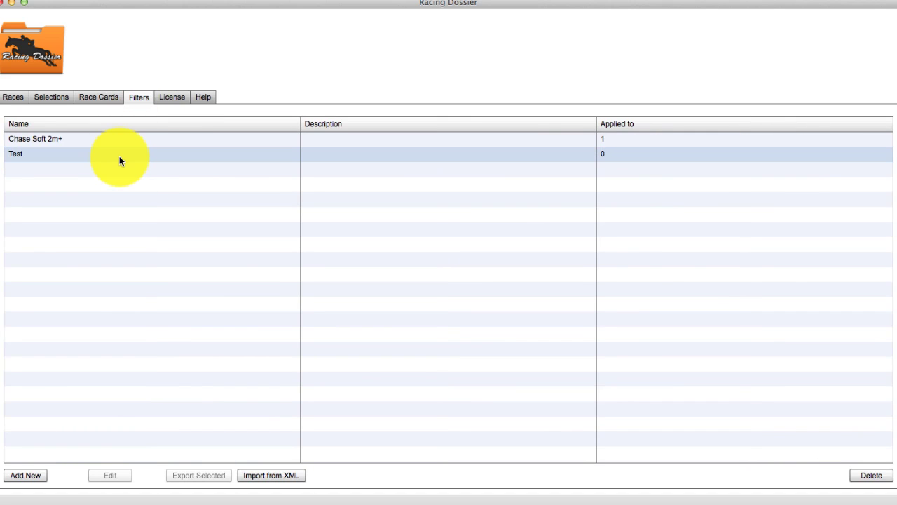
{"action": "left_click", "coordinate": [105, 100]}
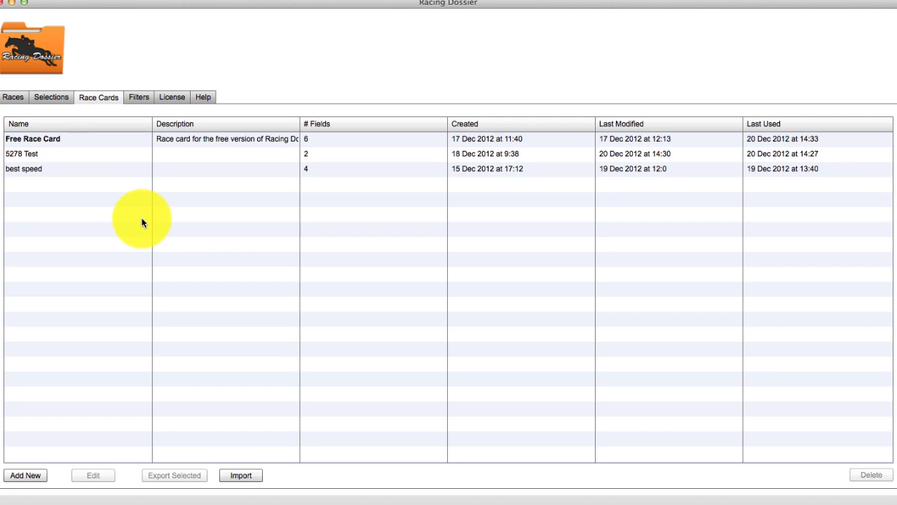
{"action": "left_click", "coordinate": [12, 97]}
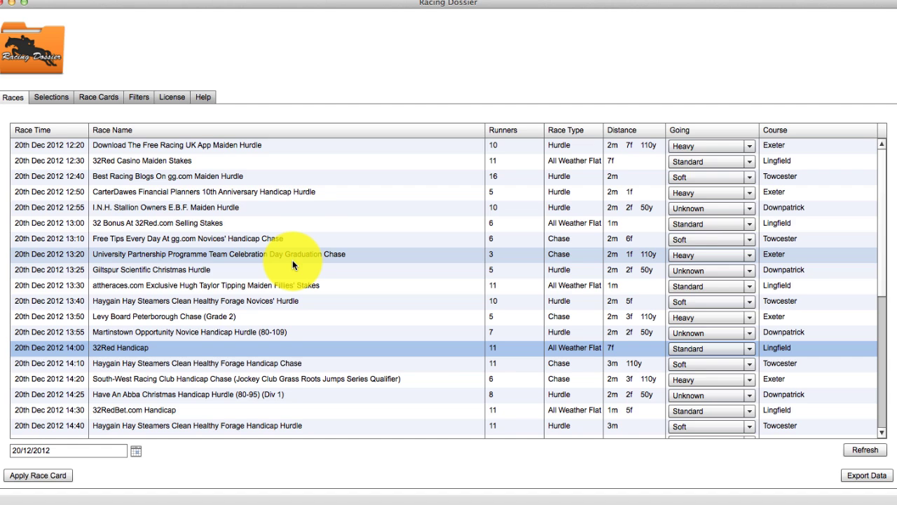
View the race cards available for the 13:20 Exeter race and close the selection without applying one.
{"action": "left_click", "coordinate": [227, 255]}
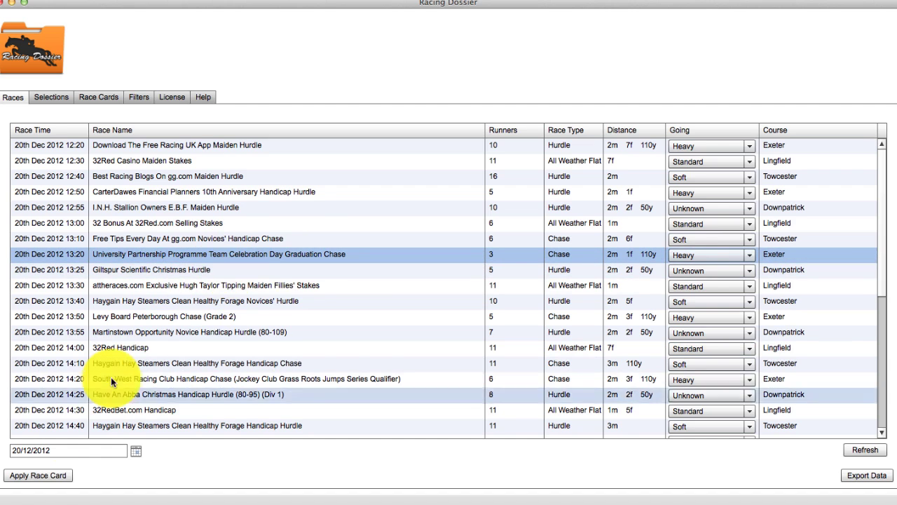
{"action": "left_click", "coordinate": [38, 475]}
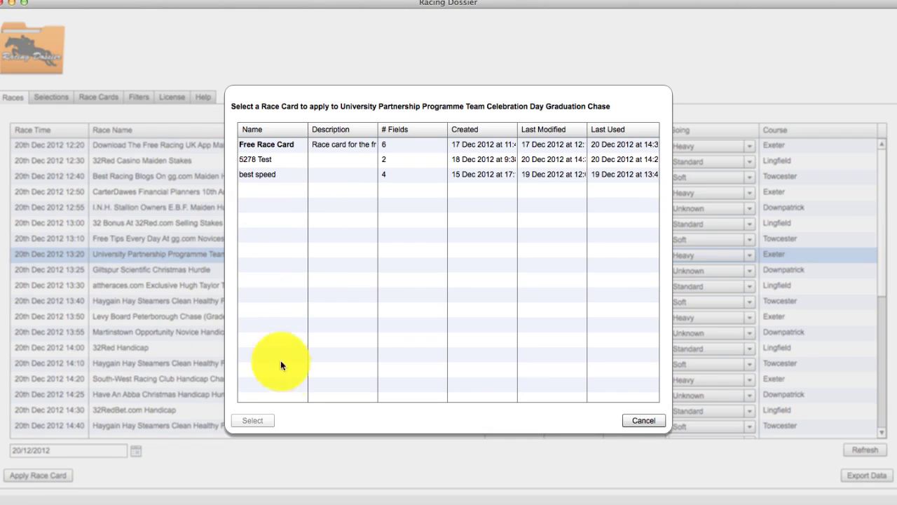
{"action": "left_click", "coordinate": [649, 422]}
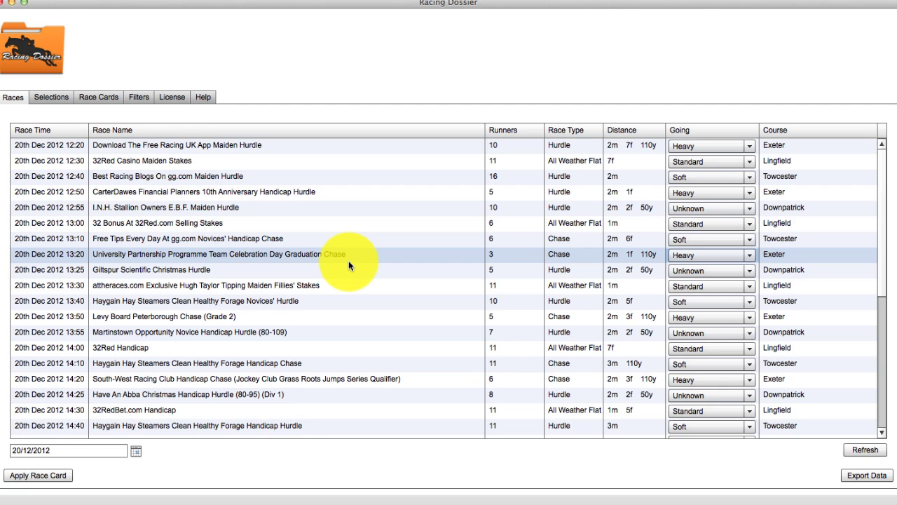
Check the race card list, view the 13:00 Lingfield race with its default race card, and close it.
{"action": "left_click", "coordinate": [112, 102]}
{"action": "left_click", "coordinate": [13, 97]}
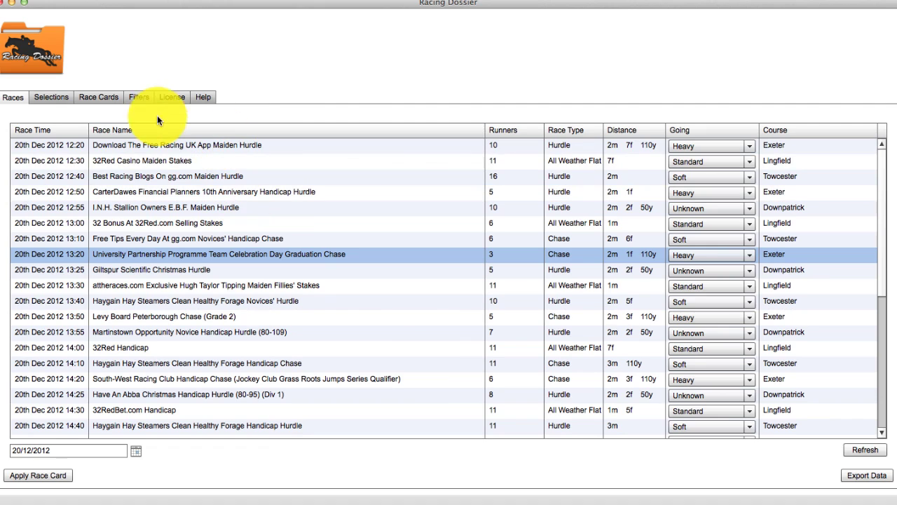
{"action": "left_click", "coordinate": [108, 97]}
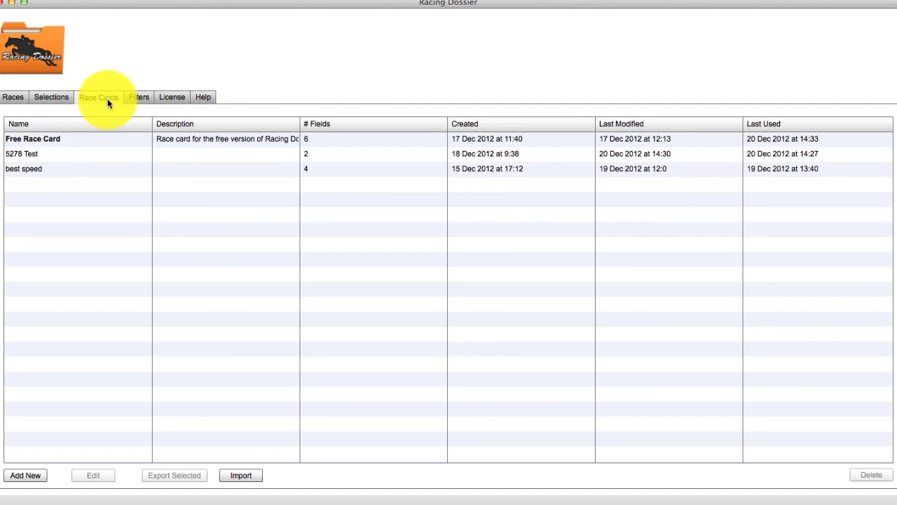
{"action": "left_click", "coordinate": [15, 102]}
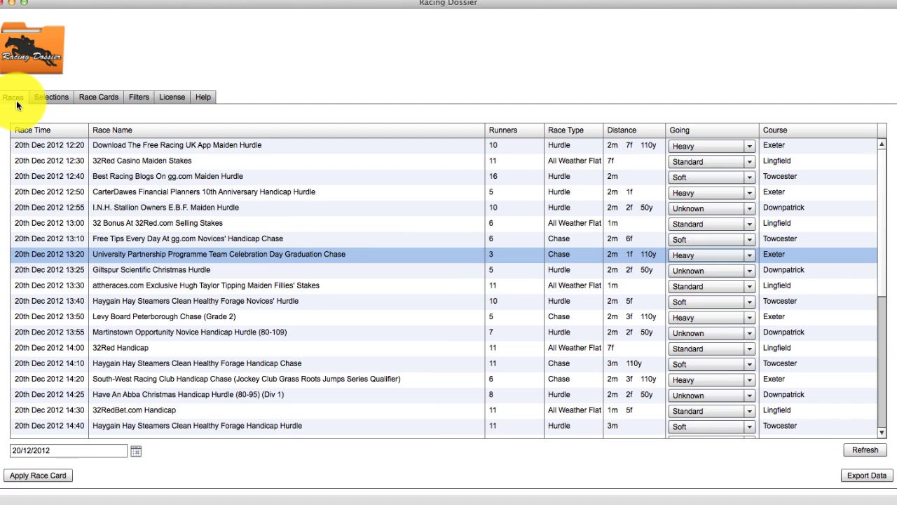
{"action": "double_click", "coordinate": [244, 229]}
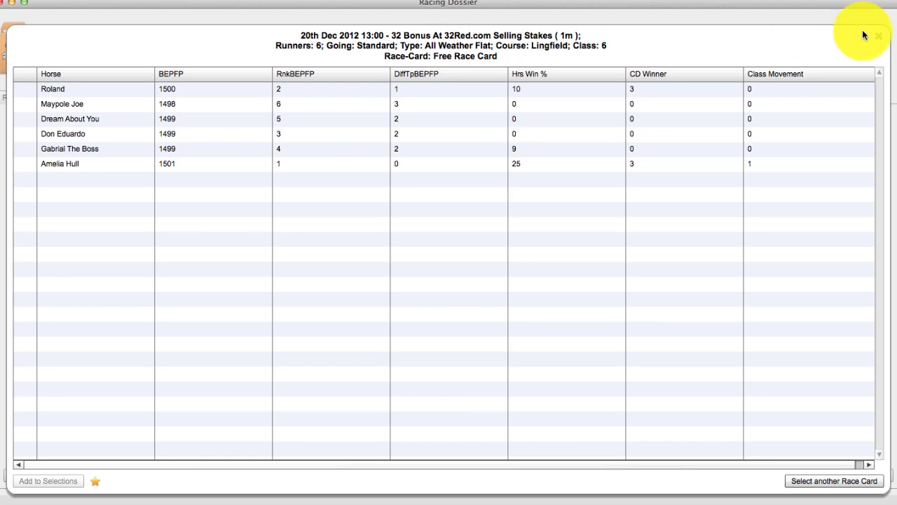
{"action": "left_click", "coordinate": [878, 37]}
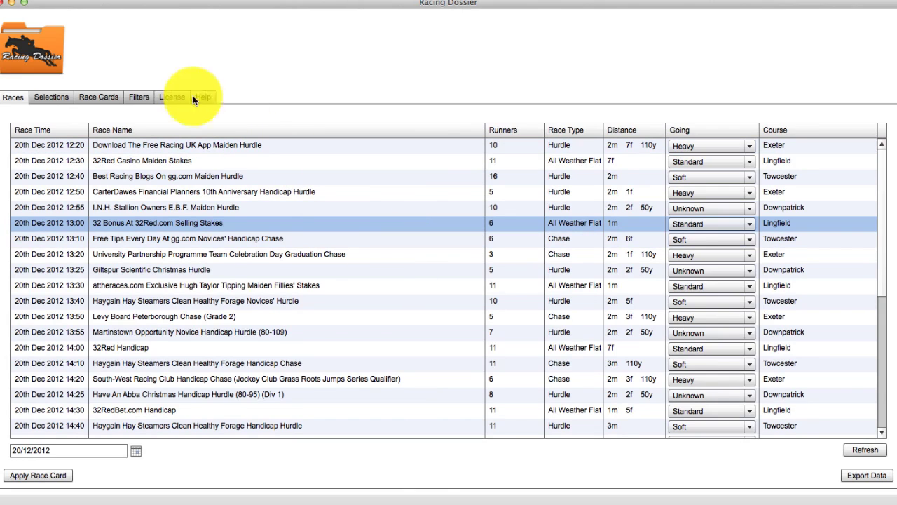
Start a new filter with race type All Weather Flat and going Standard.
{"action": "left_click", "coordinate": [144, 97]}
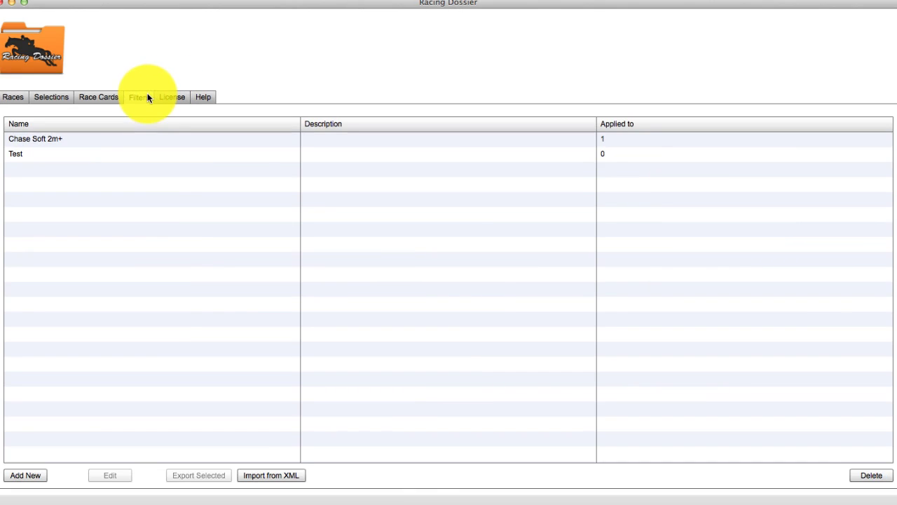
{"action": "left_click", "coordinate": [41, 476]}
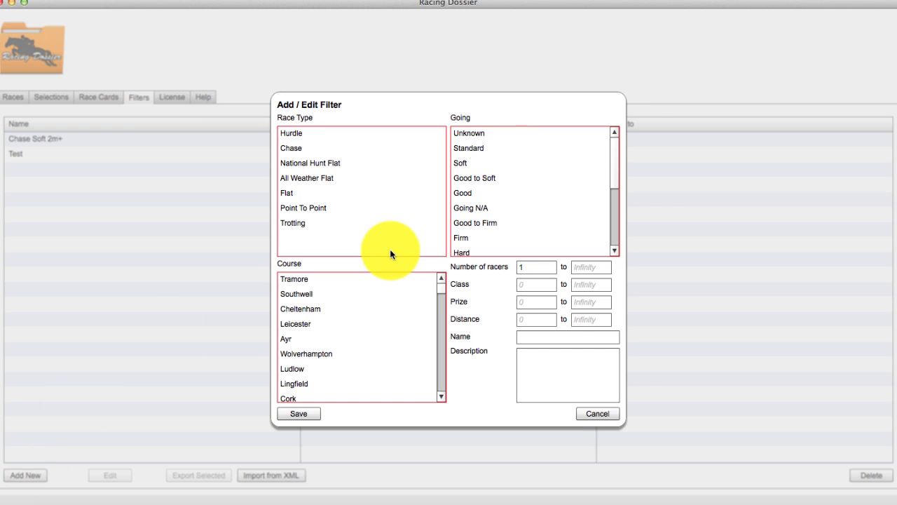
{"action": "left_click", "coordinate": [353, 177]}
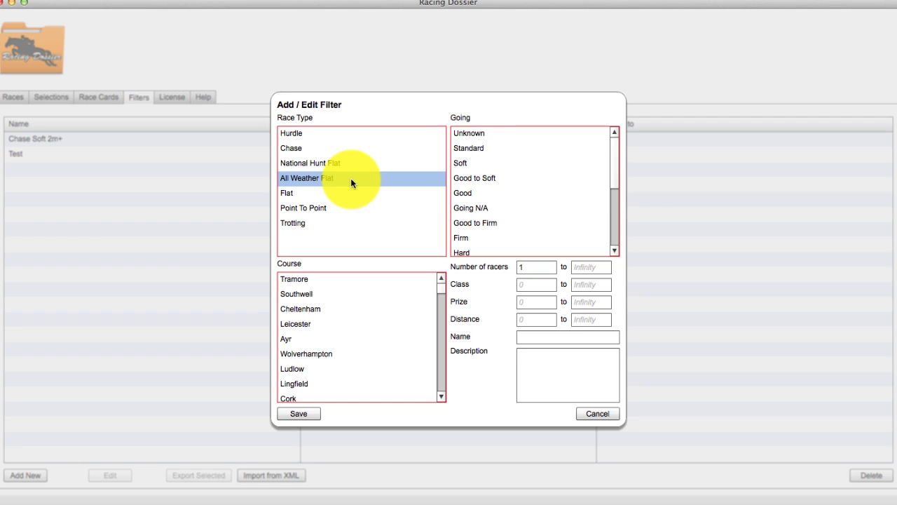
{"action": "left_click", "coordinate": [498, 148]}
Select every course in the filter, from Tramore to Churchill Downs.
{"action": "left_click", "coordinate": [383, 280]}
{"action": "scroll", "coordinate": [384, 316], "scroll_direction": "down", "scroll_amount": 3}
{"action": "left_click", "coordinate": [362, 385], "text": "shift"}
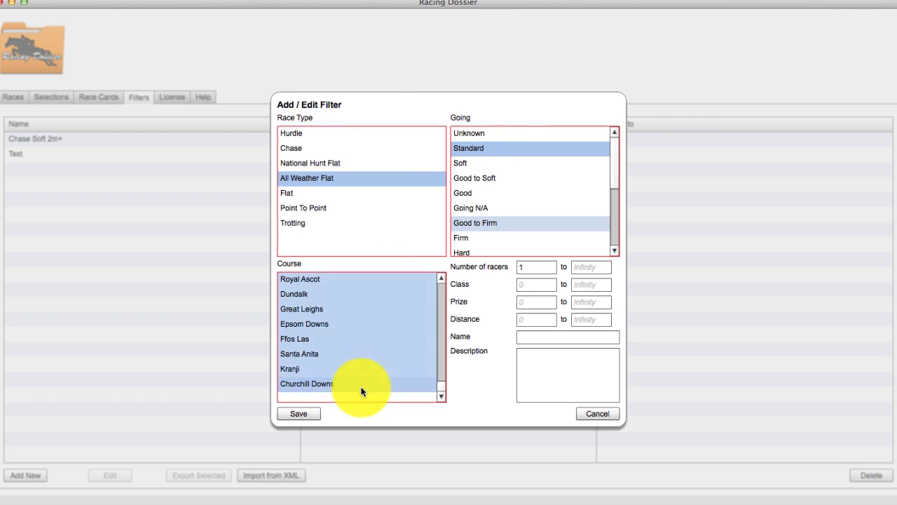
Select only the consecutive courses from Tramore through Wolverhampton.
{"action": "scroll", "coordinate": [378, 294], "scroll_direction": "up", "scroll_amount": 5}
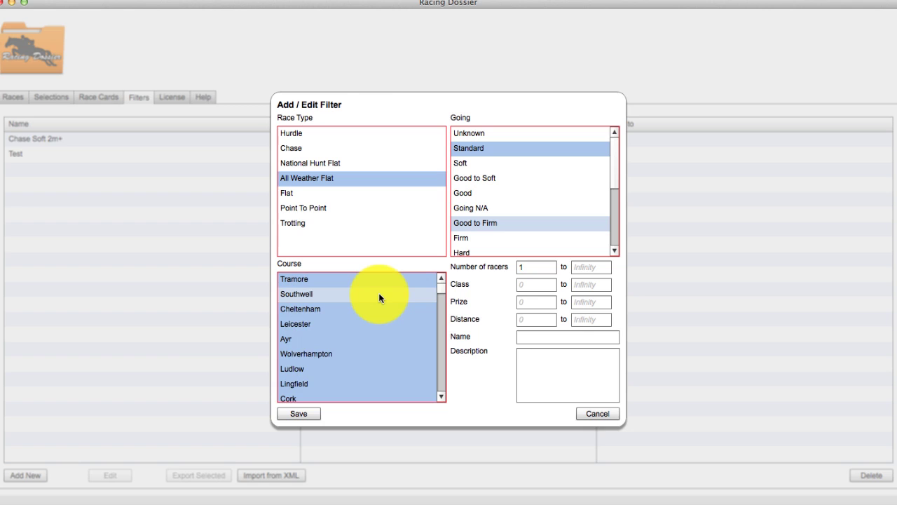
{"action": "left_click", "coordinate": [371, 280]}
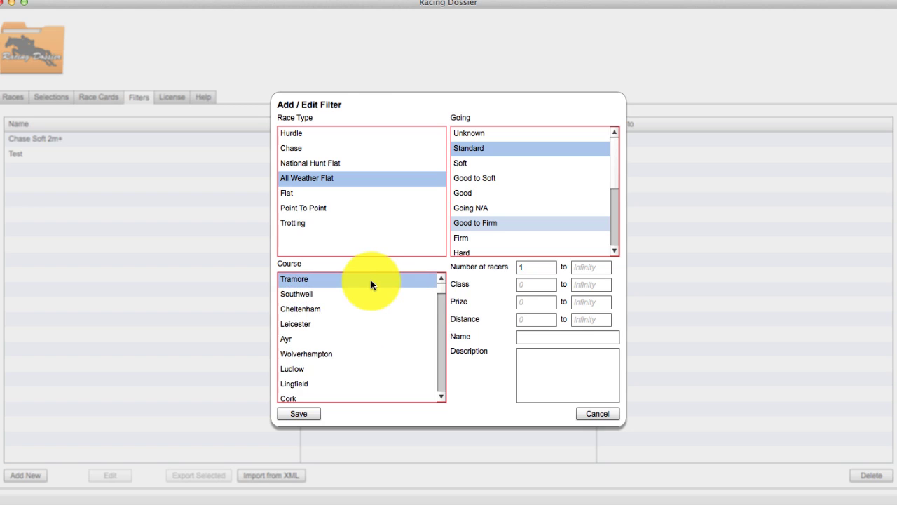
{"action": "left_click", "coordinate": [358, 352], "text": "shift"}
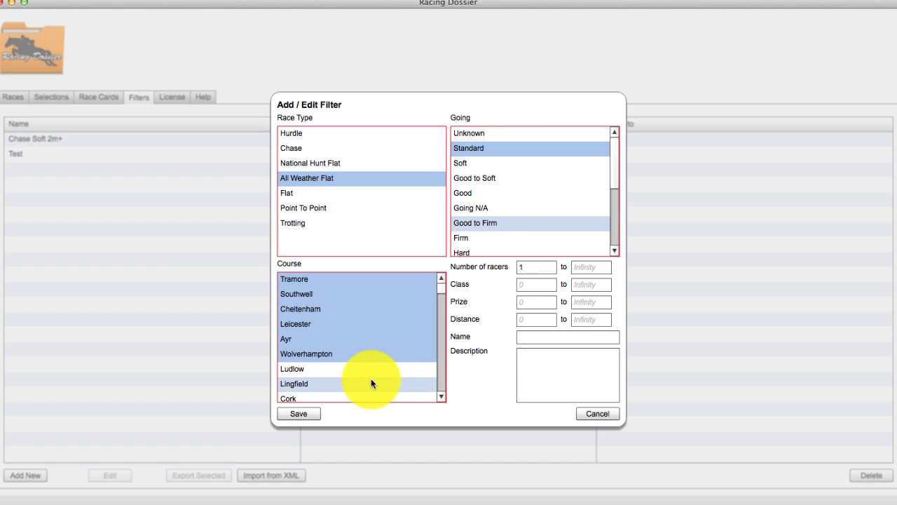
Select the separate courses Tramore, Cheltenham, Ludlow, Wincanton and Catterick for the filter.
{"action": "left_click", "coordinate": [358, 278]}
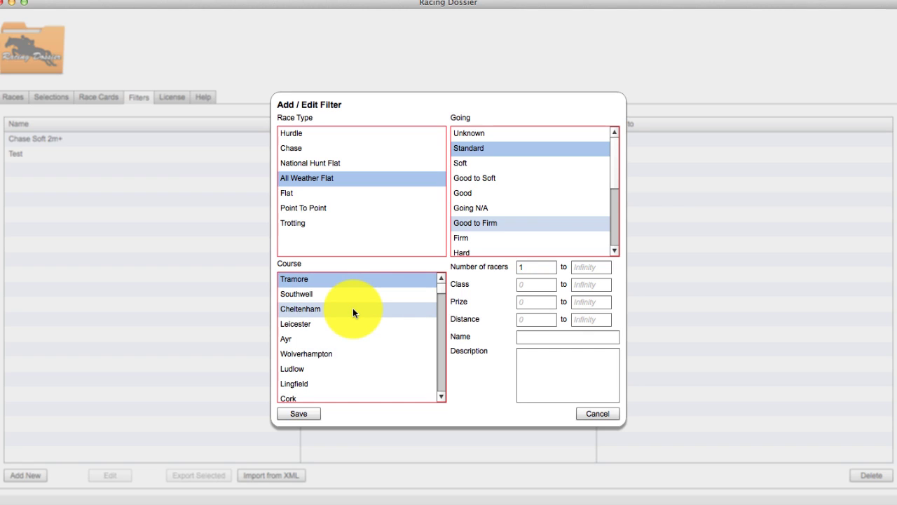
{"action": "left_click", "coordinate": [352, 308], "text": "super"}
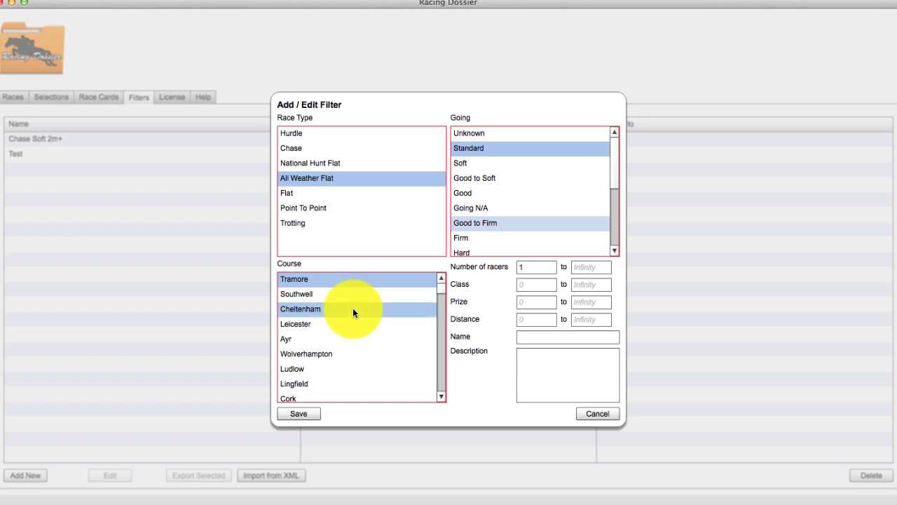
{"action": "left_click", "coordinate": [345, 364], "text": "super"}
{"action": "scroll", "coordinate": [345, 364], "scroll_direction": "down", "scroll_amount": 8}
{"action": "left_click", "coordinate": [346, 368], "text": "super"}
{"action": "left_click", "coordinate": [391, 323], "text": "super"}
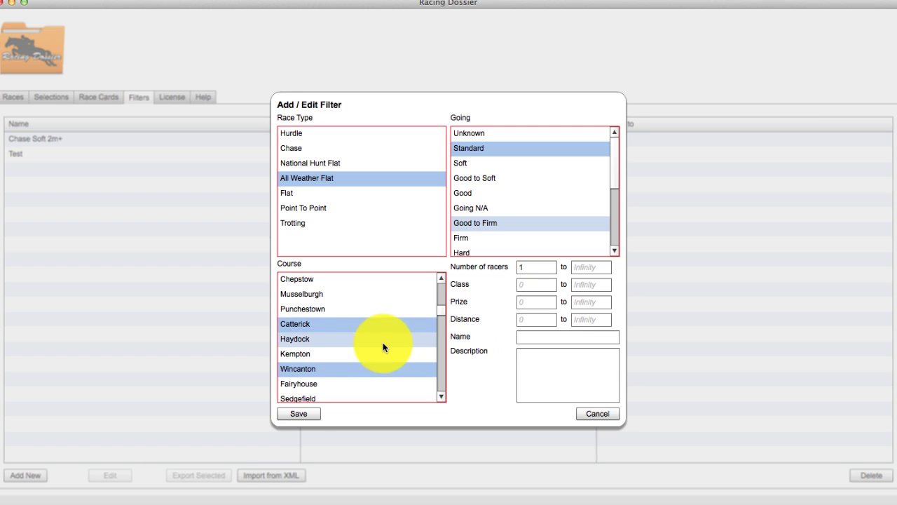
Replace the individual course picks with the full range from Tramore to Churchill Downs.
{"action": "scroll", "coordinate": [383, 347], "scroll_direction": "up", "scroll_amount": 8}
{"action": "left_click", "coordinate": [351, 278]}
{"action": "scroll", "coordinate": [348, 367], "scroll_direction": "down", "scroll_amount": 10}
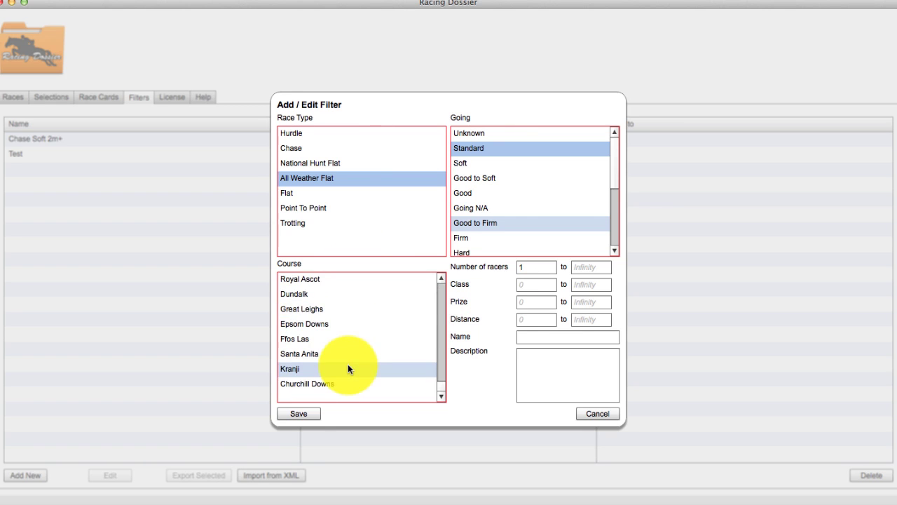
{"action": "left_click", "coordinate": [340, 390], "text": "shift"}
{"action": "scroll", "coordinate": [350, 331], "scroll_direction": "up", "scroll_amount": 10}
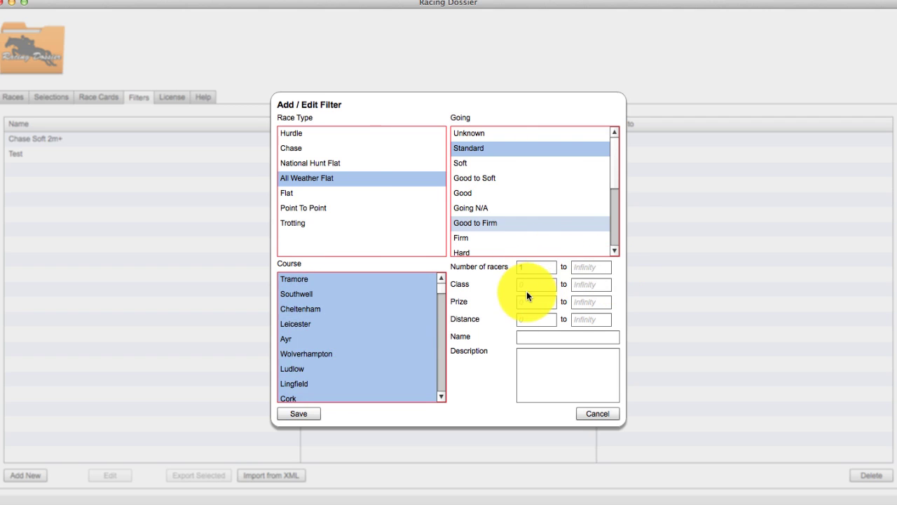
Try a minimum distance of 1m3f160y in the filter and clear it again.
{"action": "type", "text": "1"}
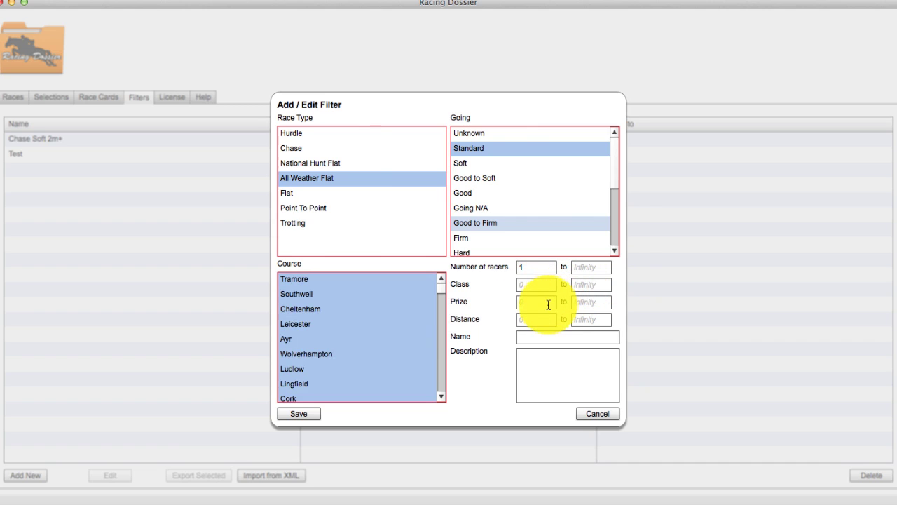
{"action": "left_click", "coordinate": [549, 321]}
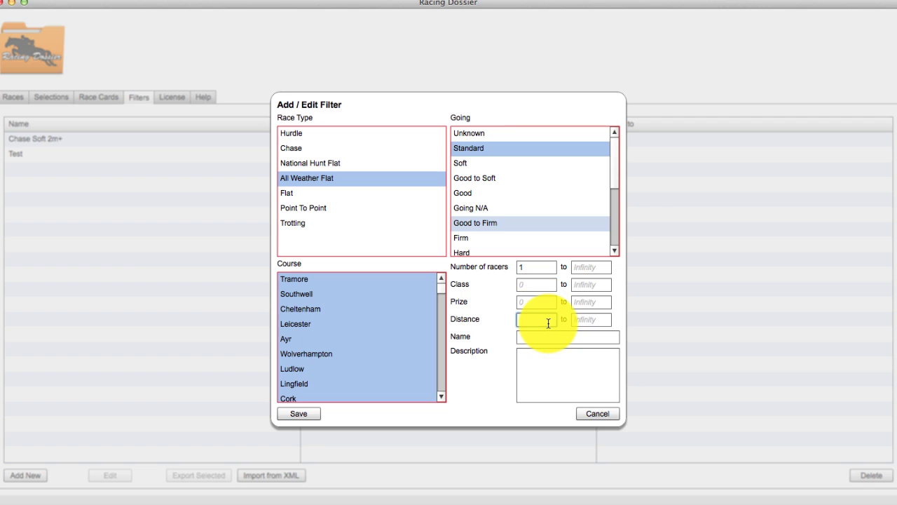
{"action": "type", "text": "1m"}
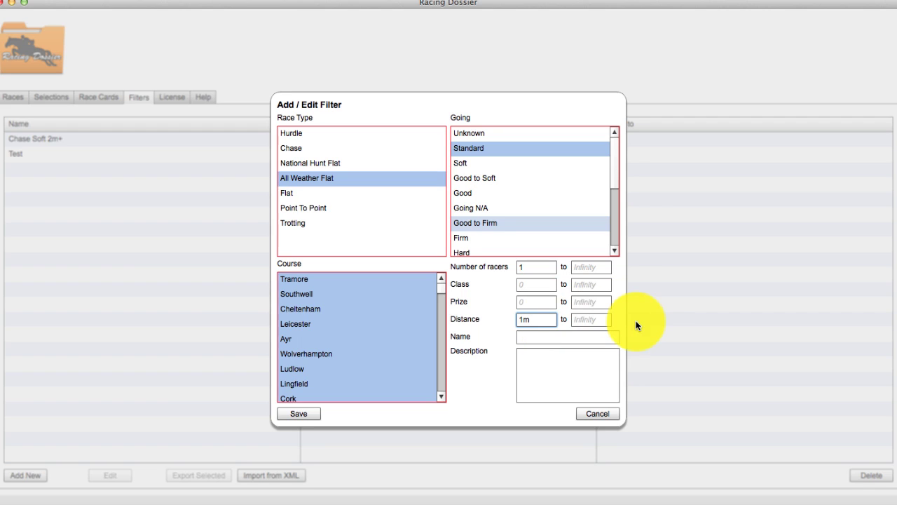
{"action": "type", "text": "3f160y"}
{"action": "key", "text": "super+a"}
{"action": "key", "text": "BackSpace"}
Name the filter All Weather, leave its description empty and save it.
{"action": "left_click", "coordinate": [568, 337]}
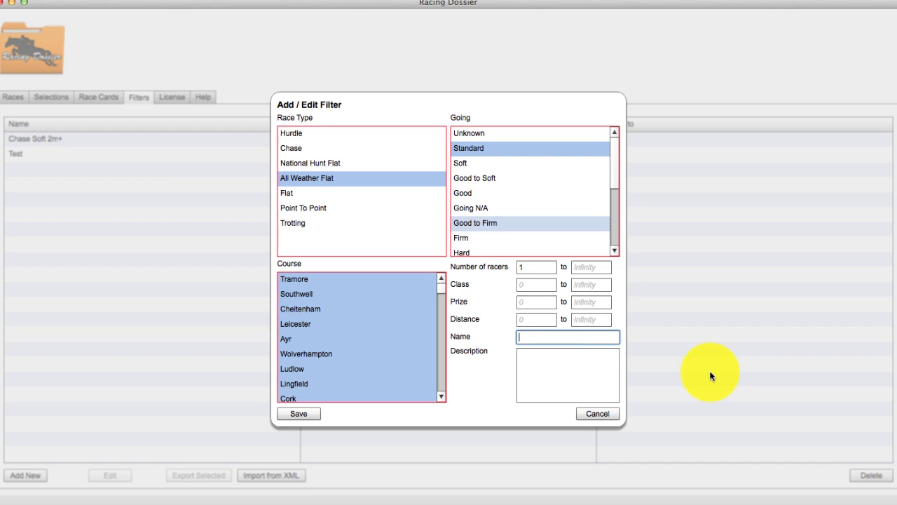
{"action": "type", "text": "All Weather"}
{"action": "left_click", "coordinate": [574, 364]}
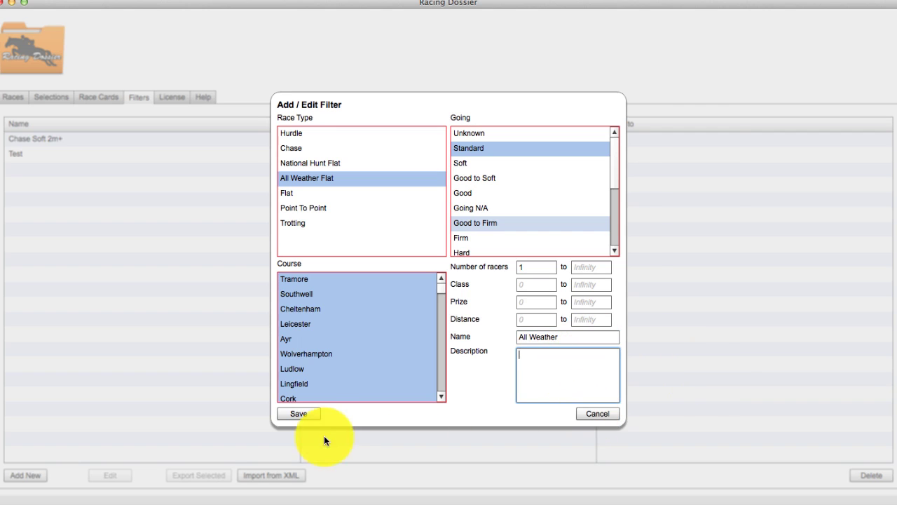
{"action": "left_click", "coordinate": [311, 418]}
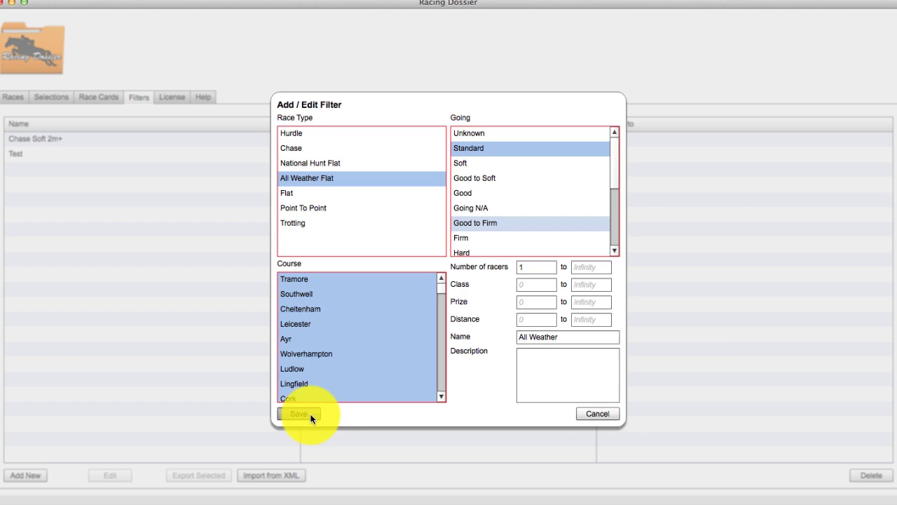
Reopen the All Weather filter for editing, review its criteria and save it without changes.
{"action": "left_click", "coordinate": [104, 143]}
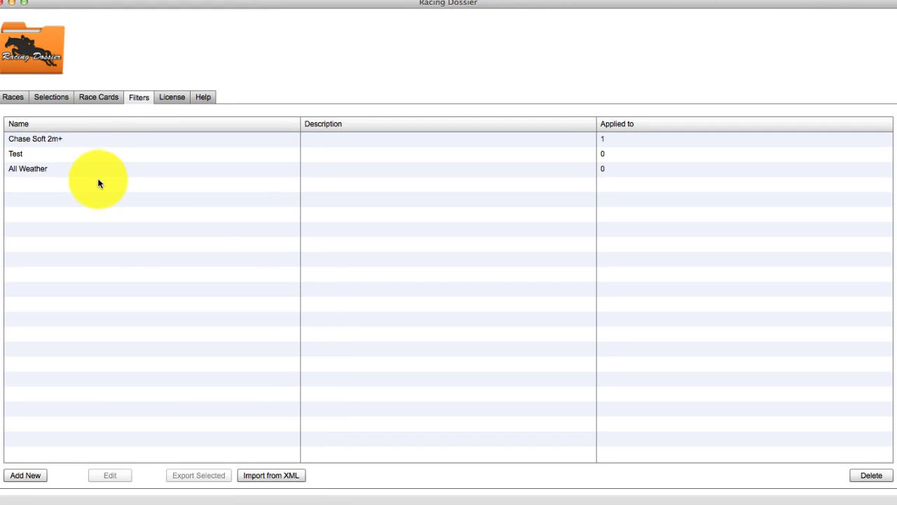
{"action": "left_click", "coordinate": [98, 171]}
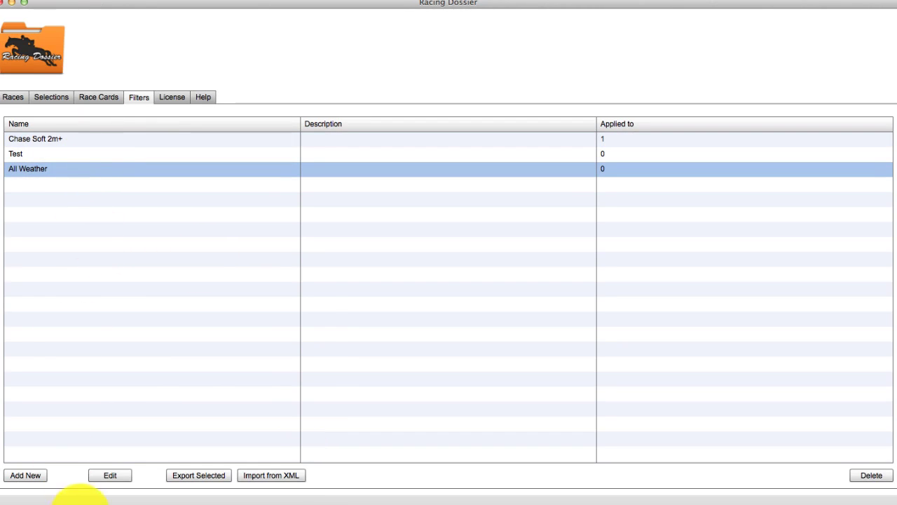
{"action": "left_click", "coordinate": [114, 477]}
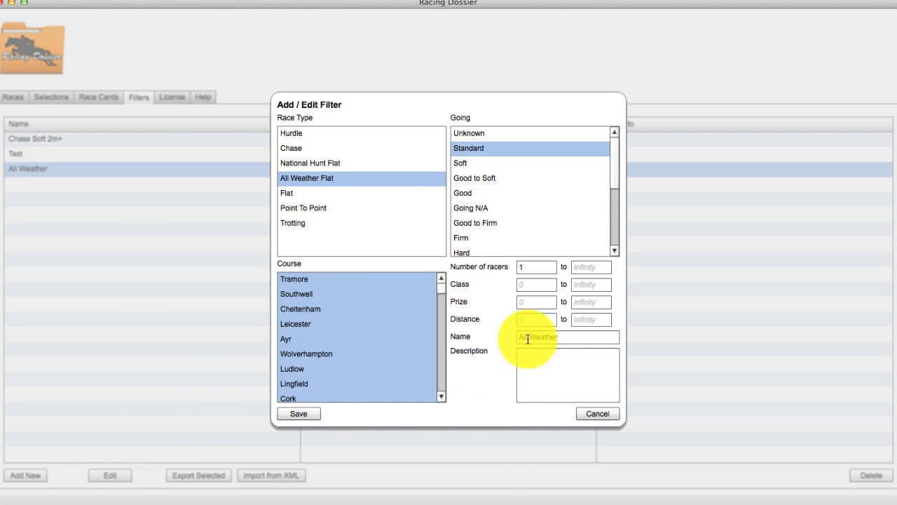
{"action": "left_click", "coordinate": [298, 415]}
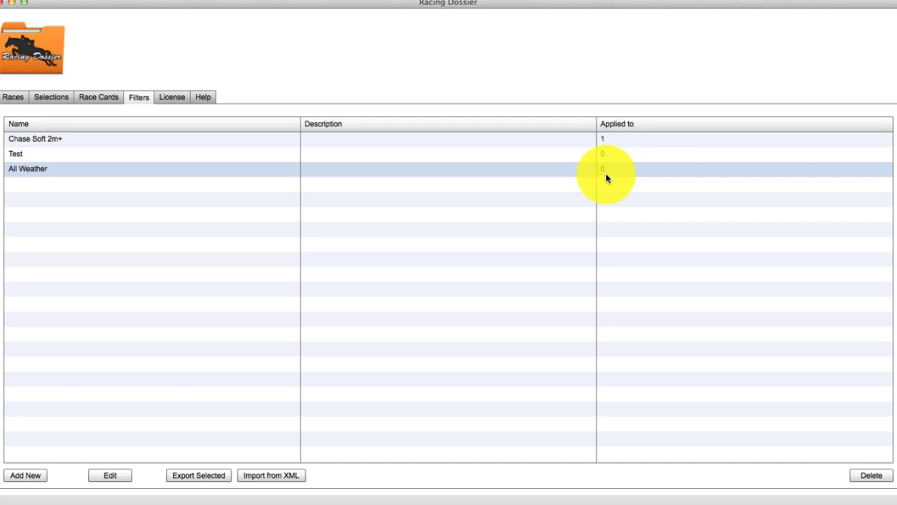
Edit the best speed race card, apply the All Weather filter to it and save the card.
{"action": "left_click", "coordinate": [89, 98]}
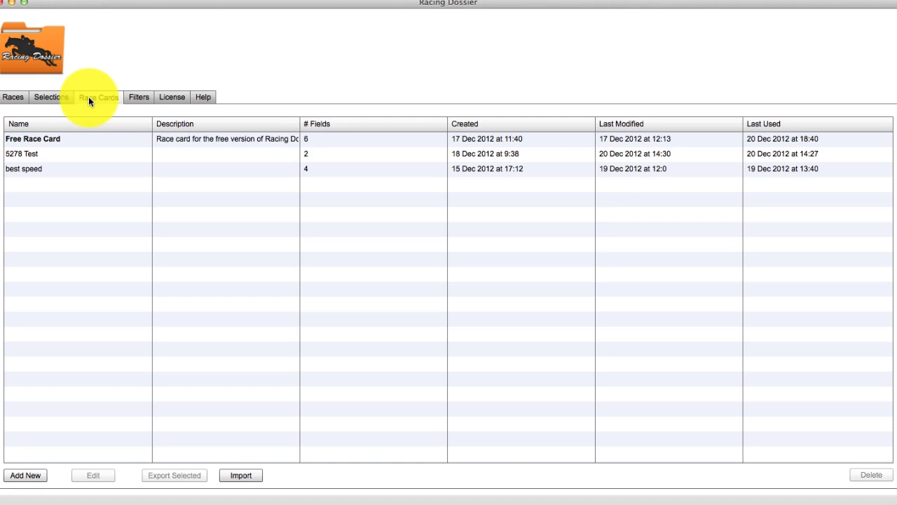
{"action": "left_click", "coordinate": [106, 171]}
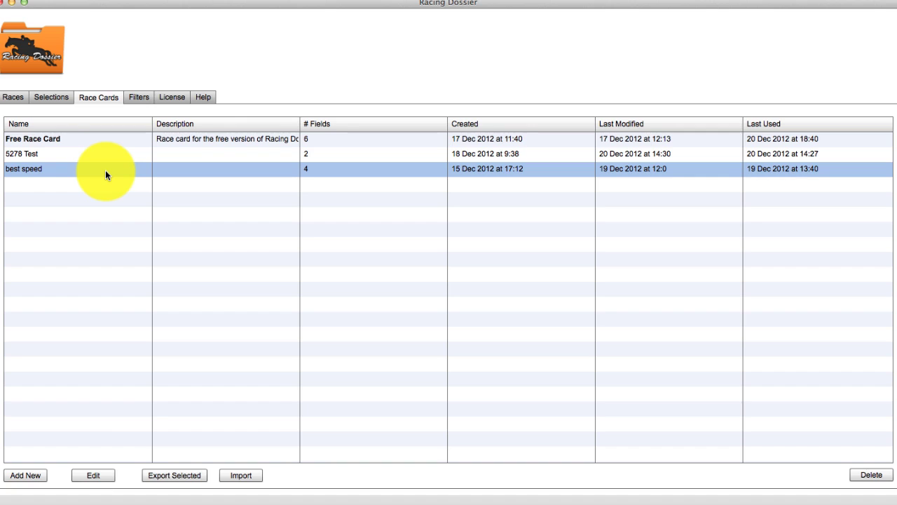
{"action": "left_click", "coordinate": [92, 477]}
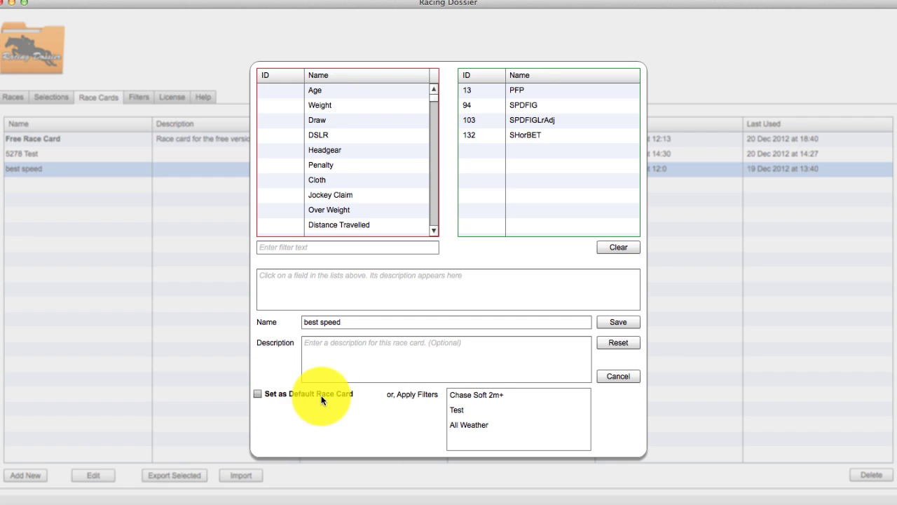
{"action": "left_click", "coordinate": [484, 397]}
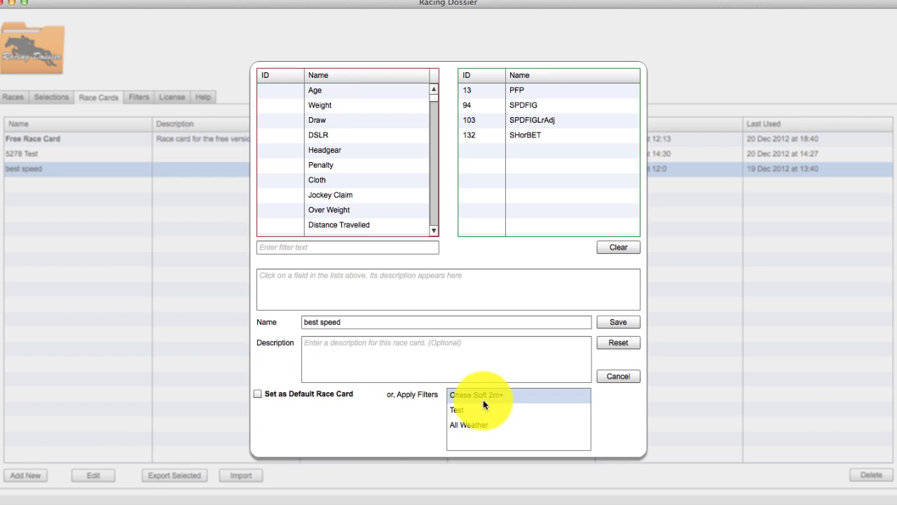
{"action": "left_click", "coordinate": [487, 408]}
{"action": "left_click", "coordinate": [485, 395]}
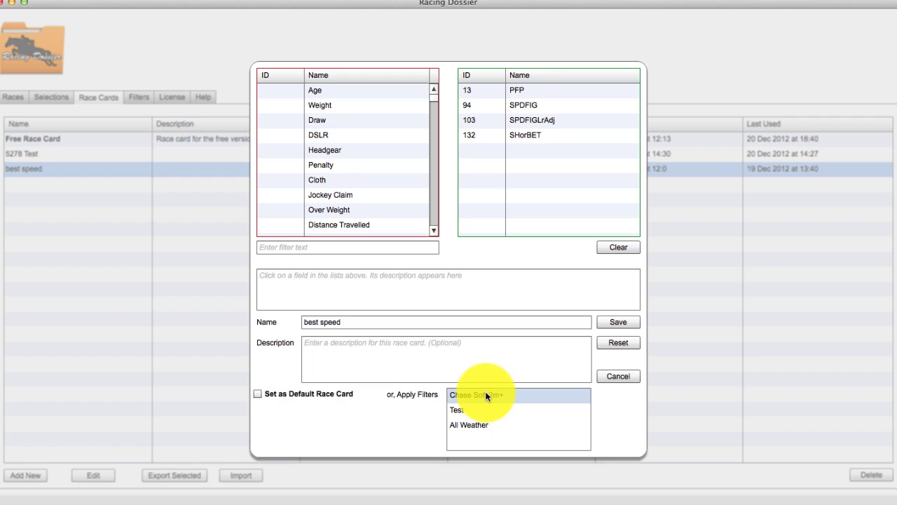
{"action": "left_click", "coordinate": [485, 412]}
{"action": "left_click", "coordinate": [488, 425]}
{"action": "left_click", "coordinate": [486, 409]}
{"action": "left_click", "coordinate": [488, 396]}
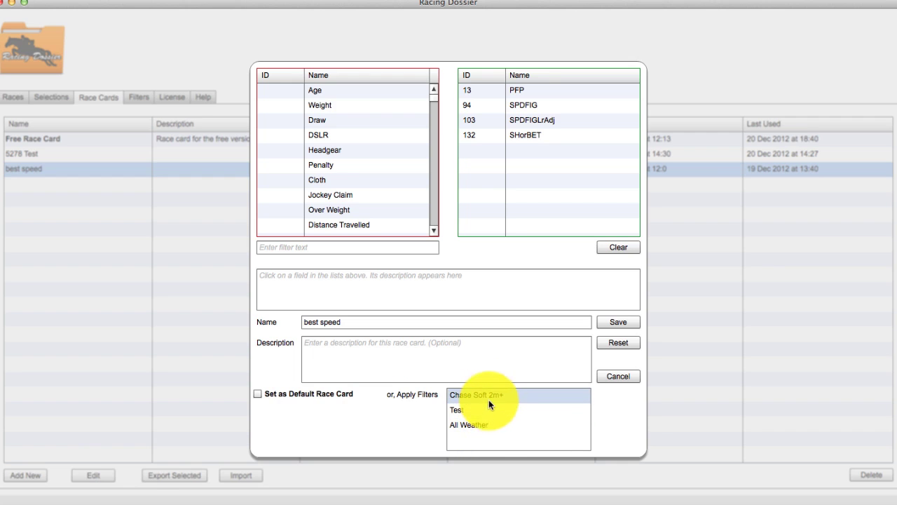
{"action": "left_click", "coordinate": [491, 425]}
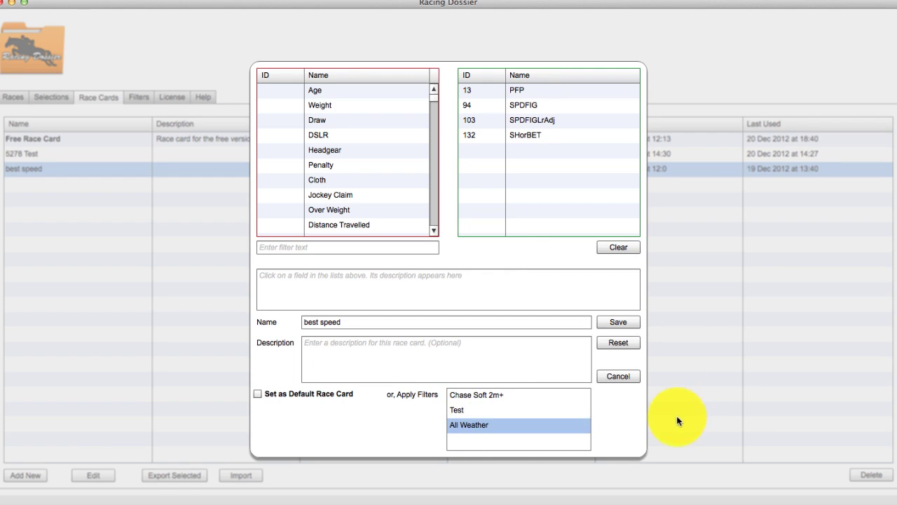
{"action": "left_click", "coordinate": [623, 322]}
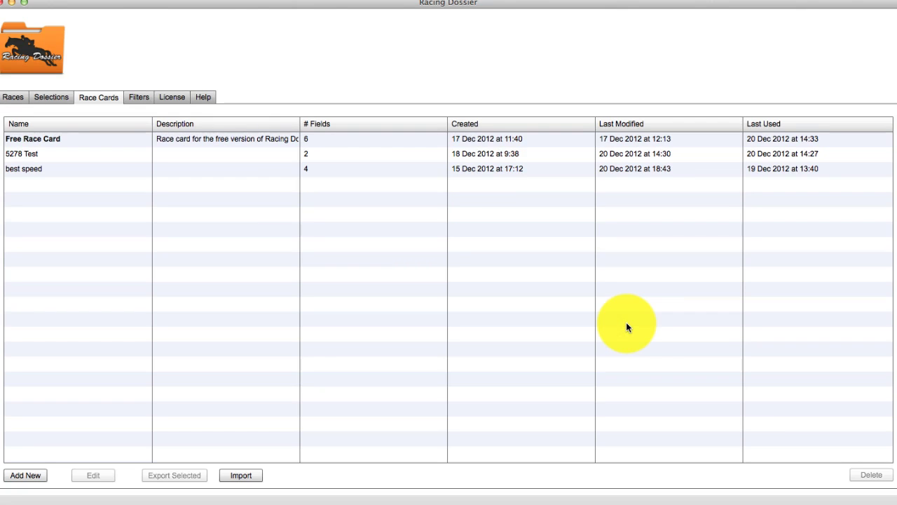
Check in the filter list how many race cards the All Weather filter is applied to.
{"action": "left_click", "coordinate": [139, 97]}
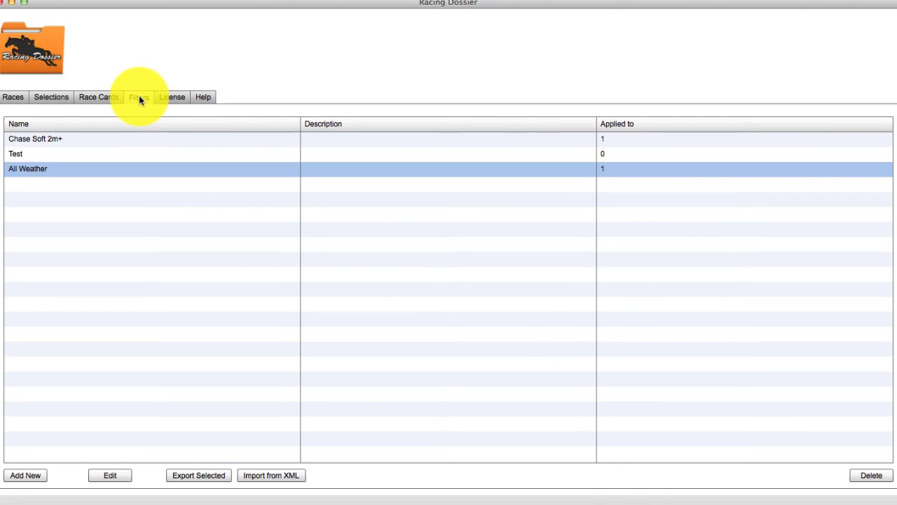
{"action": "double_click", "coordinate": [606, 171]}
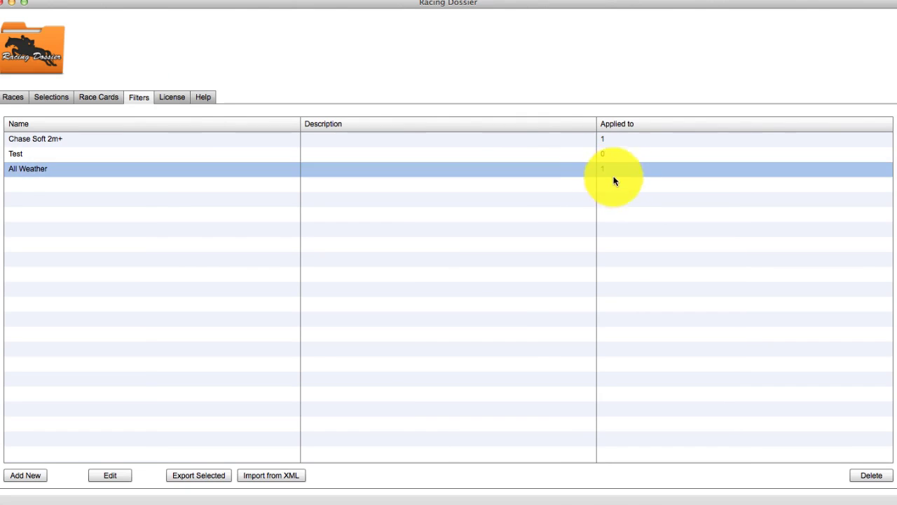
{"action": "double_click", "coordinate": [600, 172]}
{"action": "double_click", "coordinate": [604, 175]}
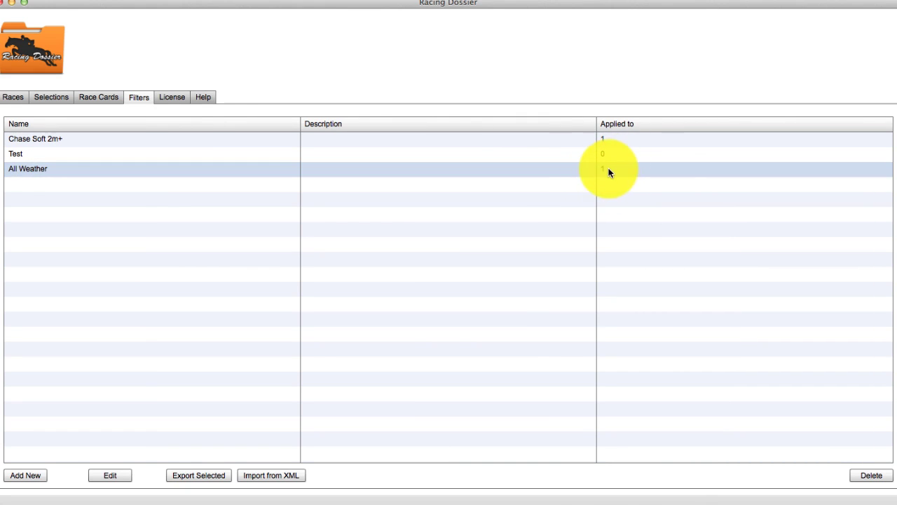
{"action": "left_click", "coordinate": [607, 174]}
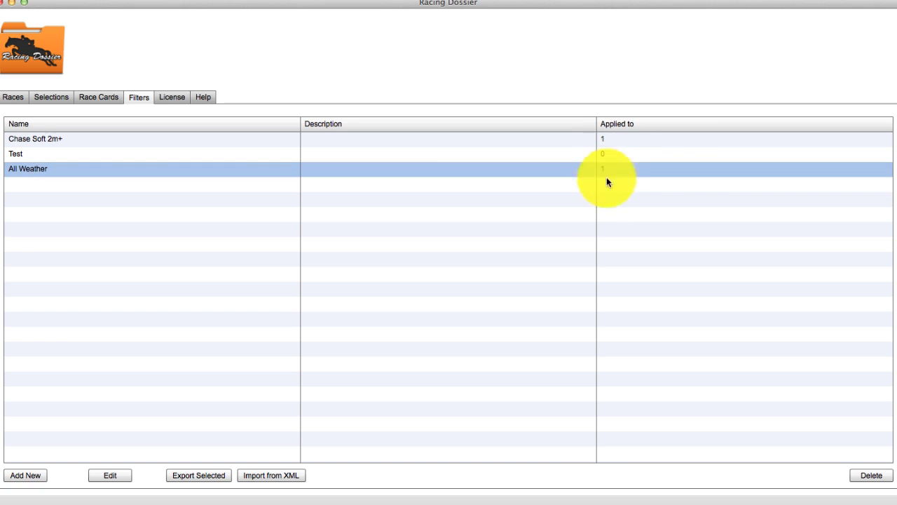
{"action": "left_click", "coordinate": [118, 481]}
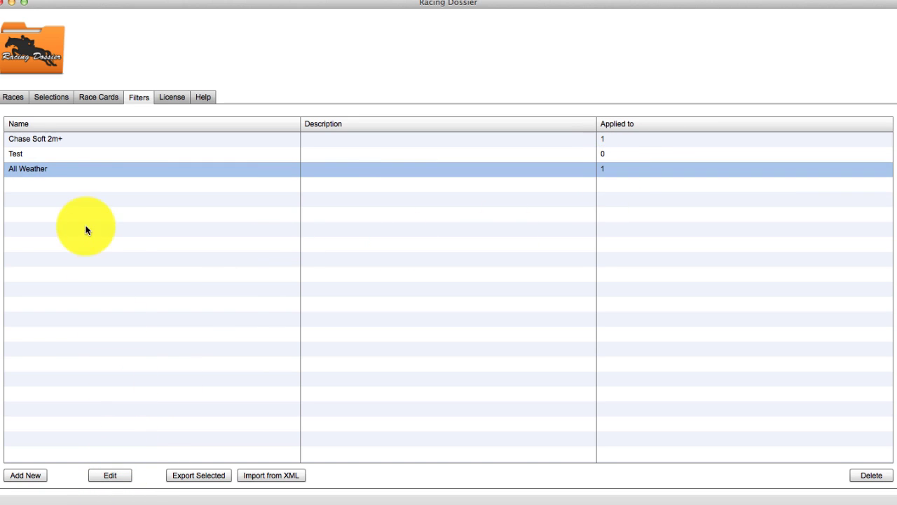
{"action": "left_click", "coordinate": [39, 176]}
{"action": "left_click", "coordinate": [67, 166]}
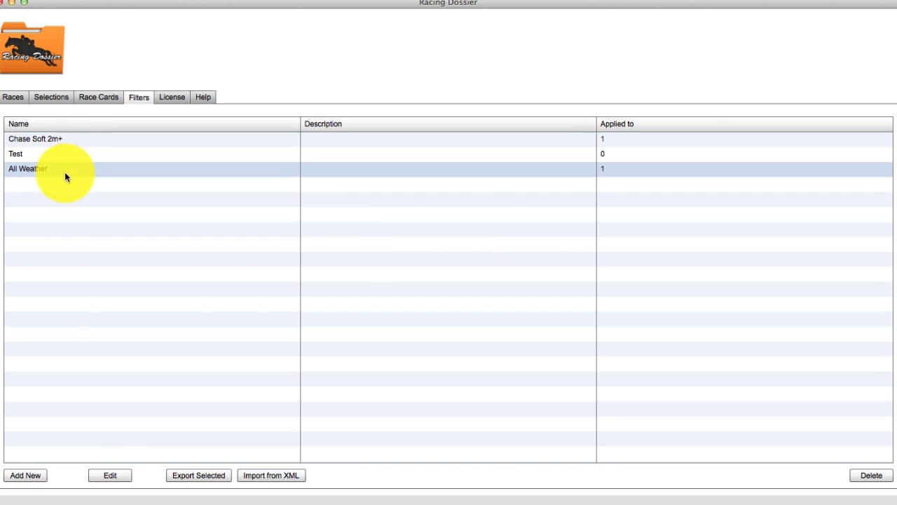
Return to the race card list and look over the best speed, 5278 Test and Free Race Card entries.
{"action": "left_click", "coordinate": [85, 96]}
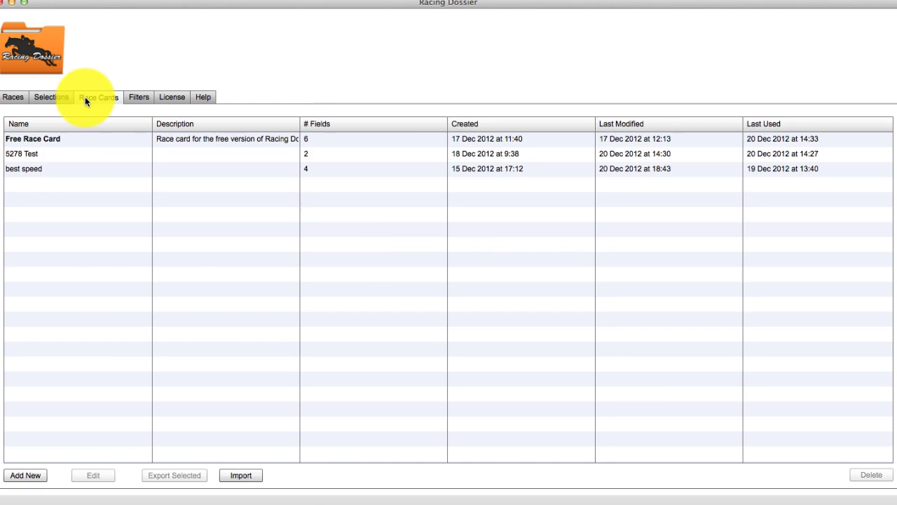
{"action": "left_click", "coordinate": [72, 168]}
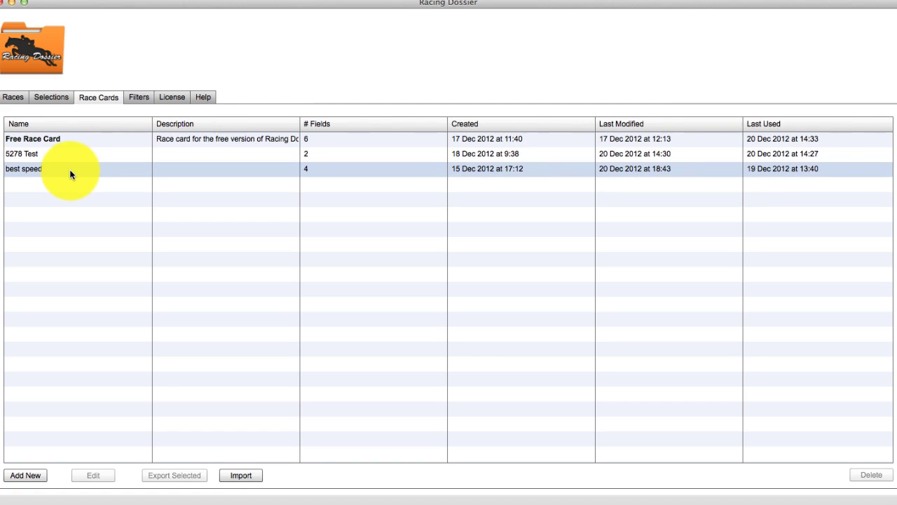
{"action": "left_click", "coordinate": [69, 155]}
{"action": "left_click", "coordinate": [71, 143]}
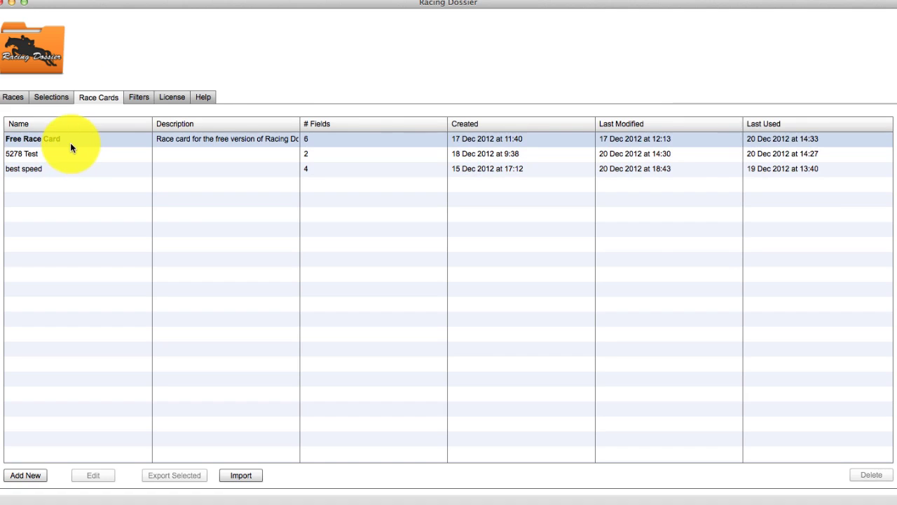
Open the 13:00 Lingfield race, 32 Bonus At 32Red.com Selling Stakes, to see which race card is applied.
{"action": "left_click", "coordinate": [21, 100]}
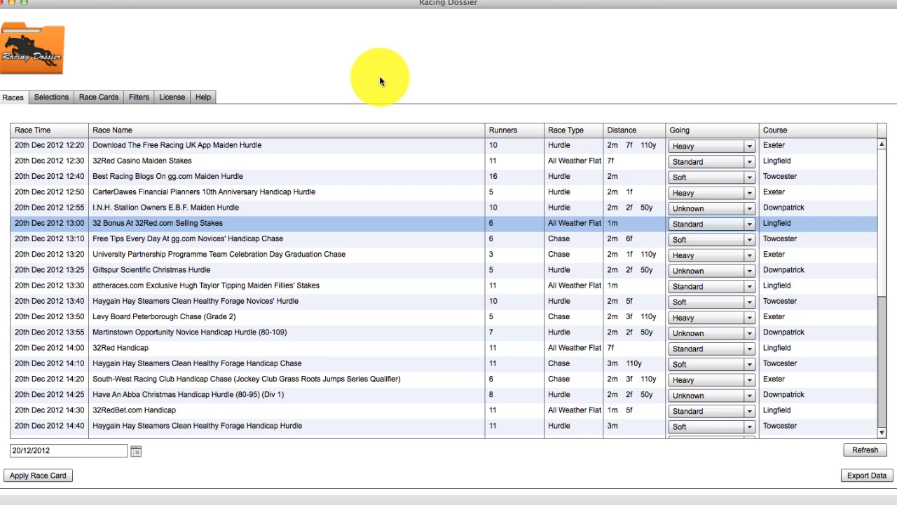
{"action": "left_click", "coordinate": [236, 237]}
{"action": "double_click", "coordinate": [238, 227]}
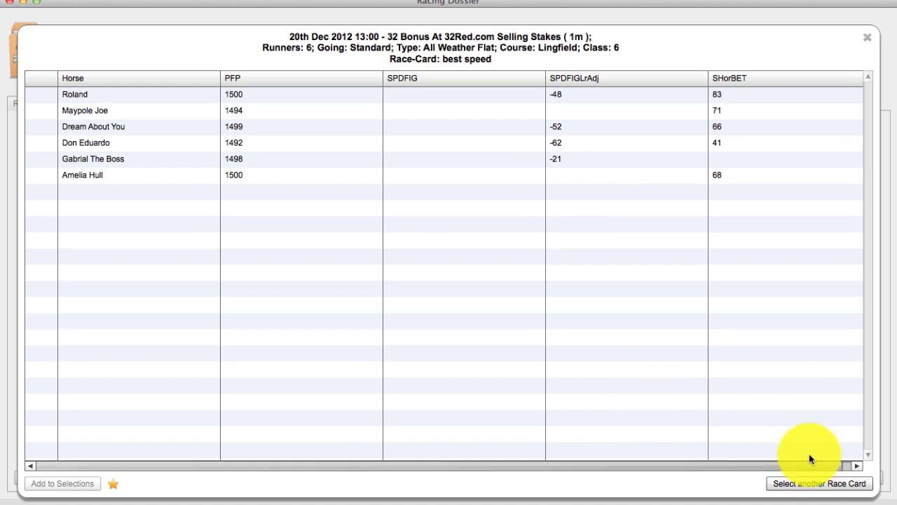
View the alternative race cards for the 13:00 Lingfield race, cancel the selection and reopen the race.
{"action": "left_click", "coordinate": [809, 485]}
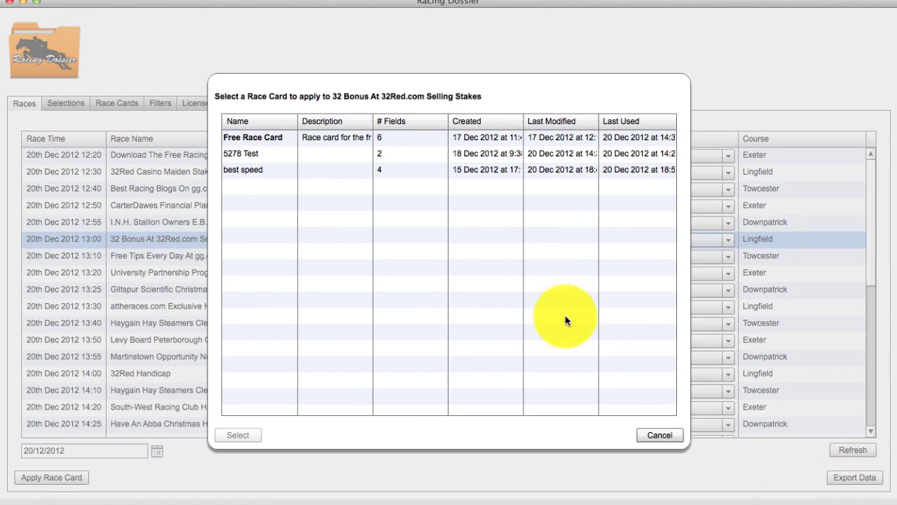
{"action": "left_click", "coordinate": [635, 437]}
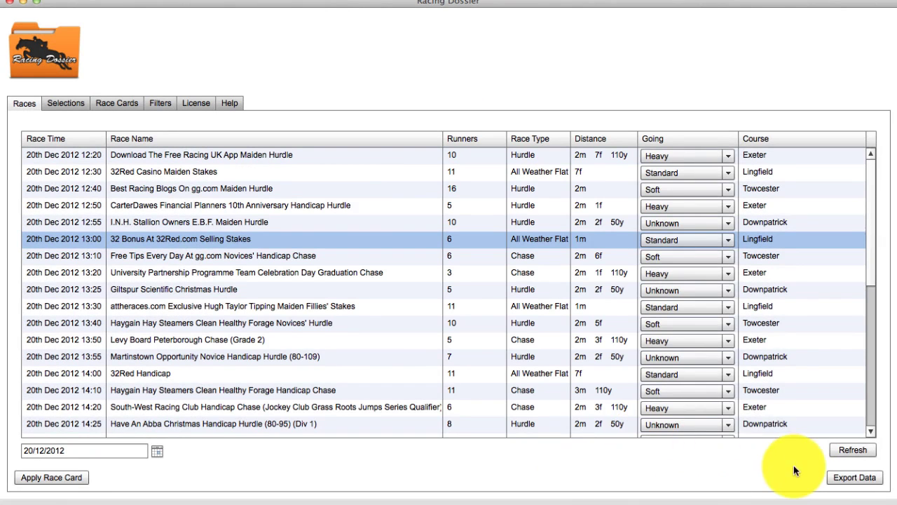
{"action": "double_click", "coordinate": [205, 241]}
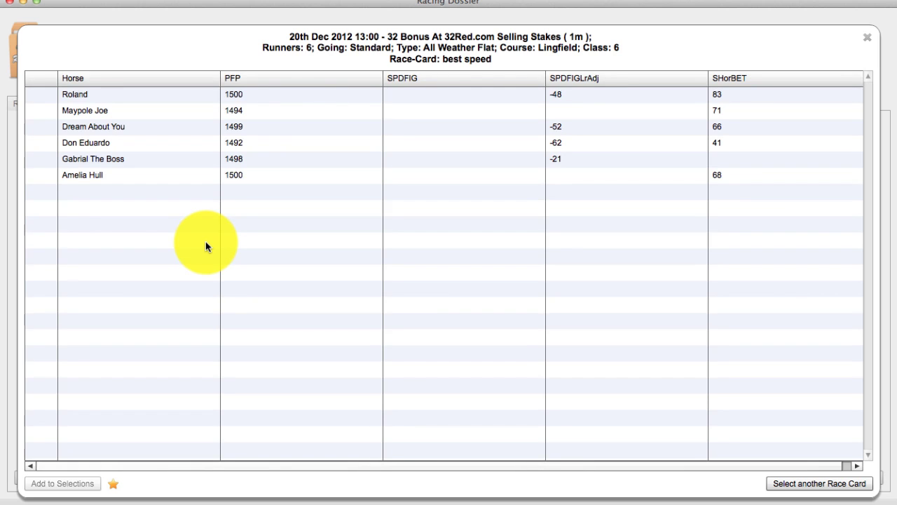